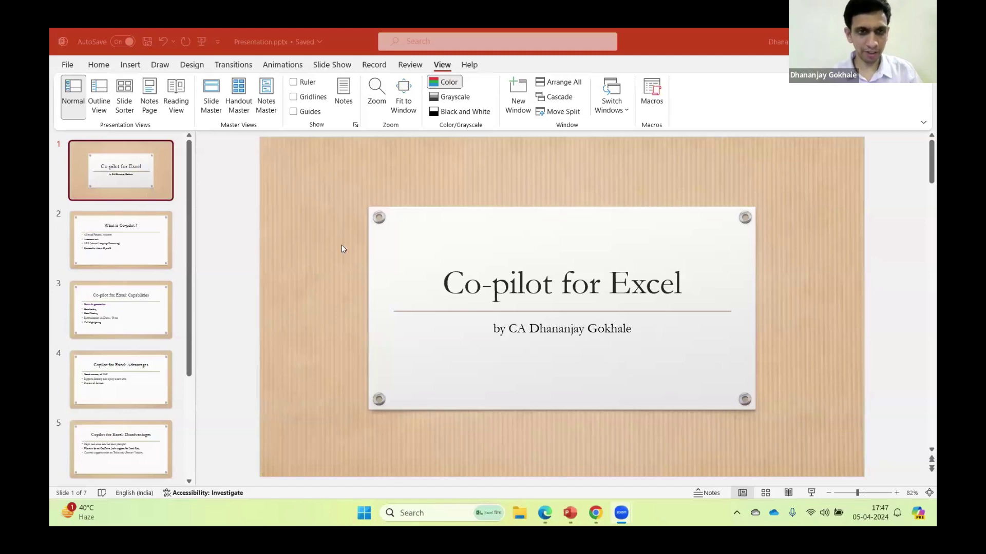
Step: Run the 'Co-pilot for Excel' PowerPoint deck as a slide show from slide 1
click(318, 240)
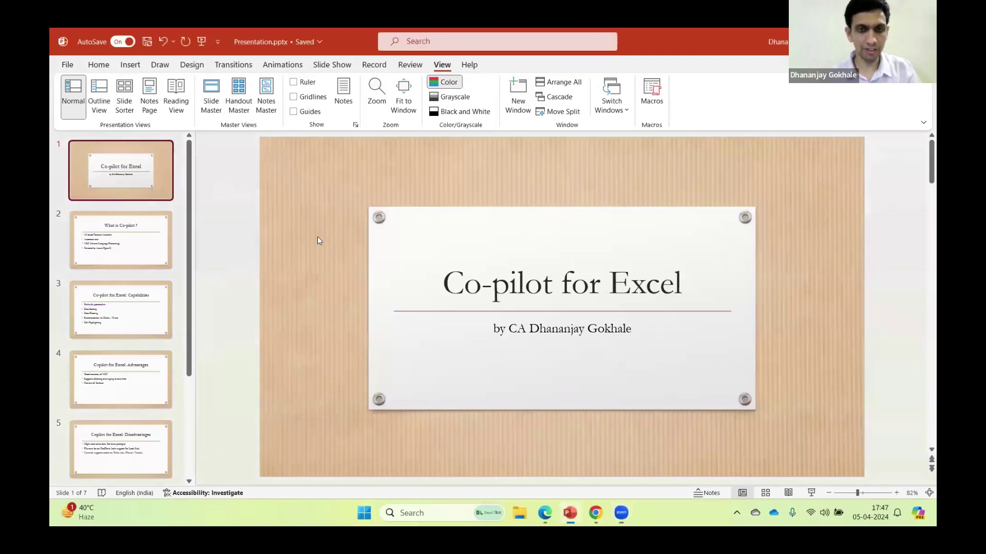
key(F5)
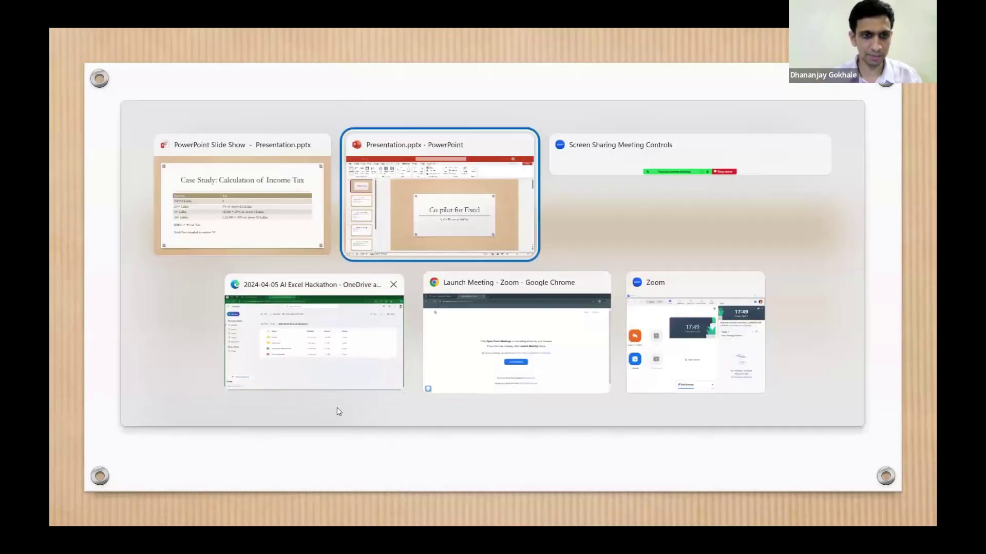
Step: Open Income Tax Calculation.xlsx from the OneDrive hackathon folder in the desktop Excel app
click(354, 380)
click(420, 292)
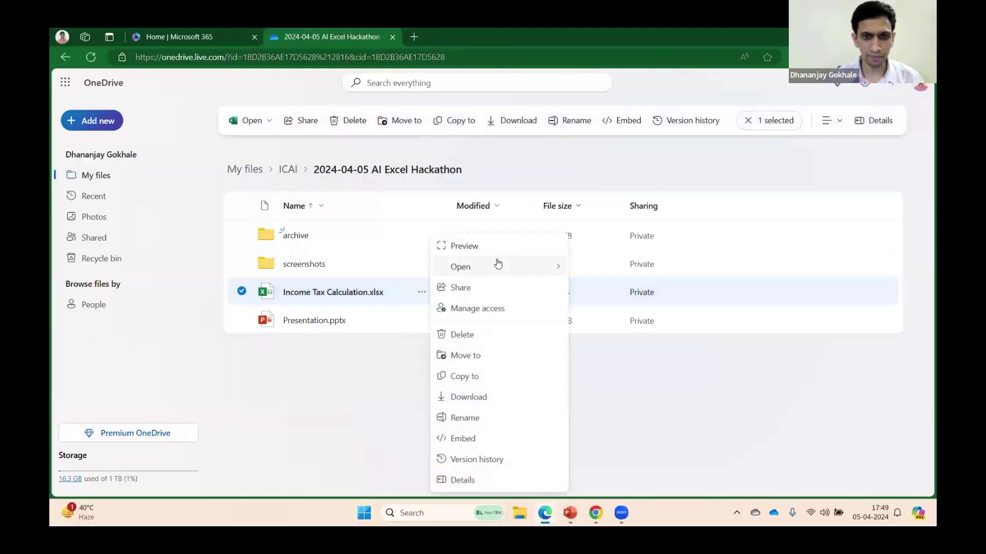
mouse_move(526, 267)
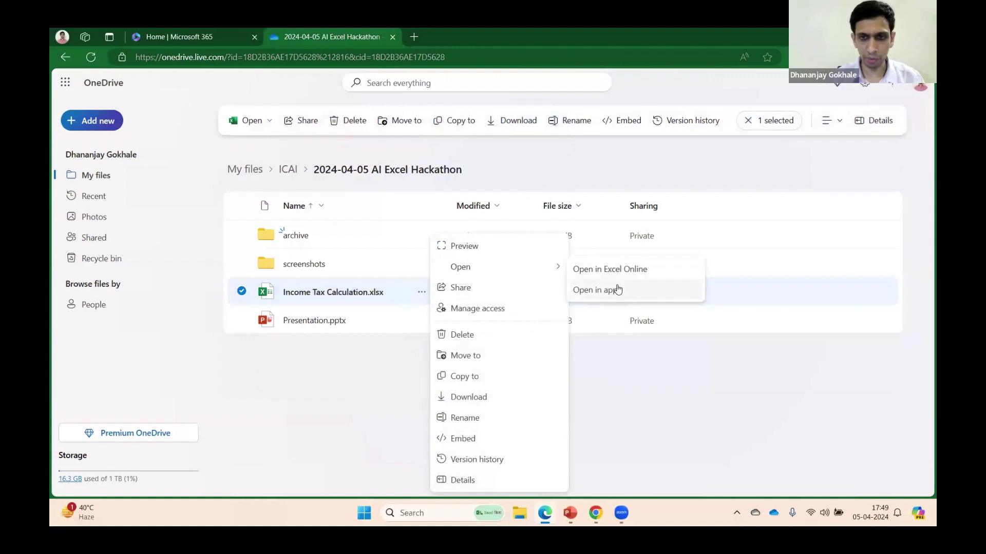
click(618, 290)
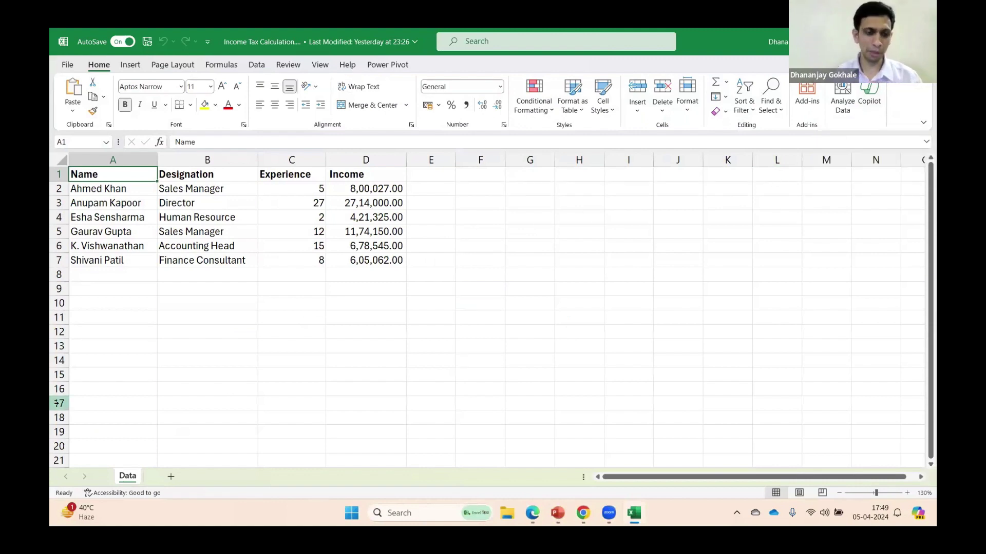
Step: Duplicate the Data sheet to the end of the workbook as 'Data (2)'
right_click(127, 476)
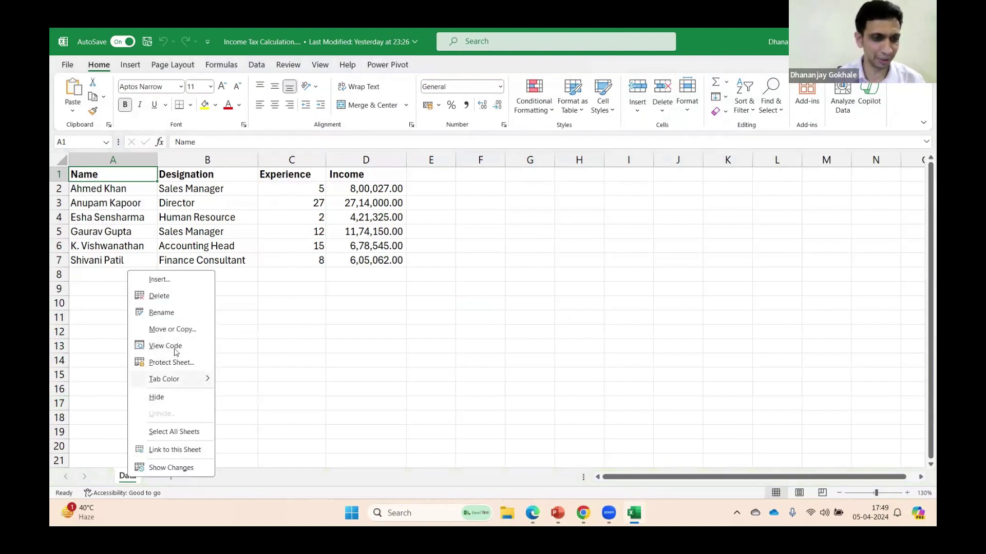
click(172, 330)
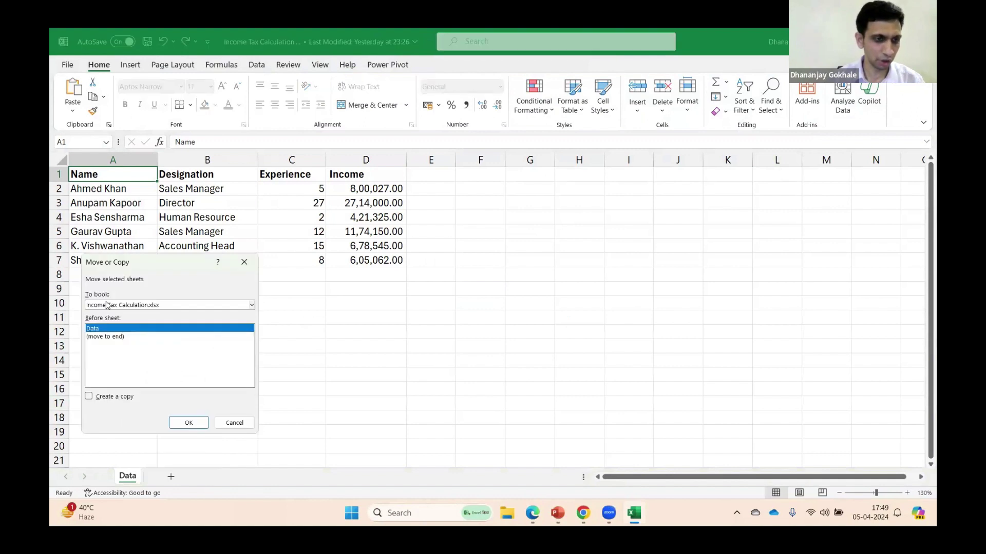
key(alt+c)
click(107, 338)
click(188, 422)
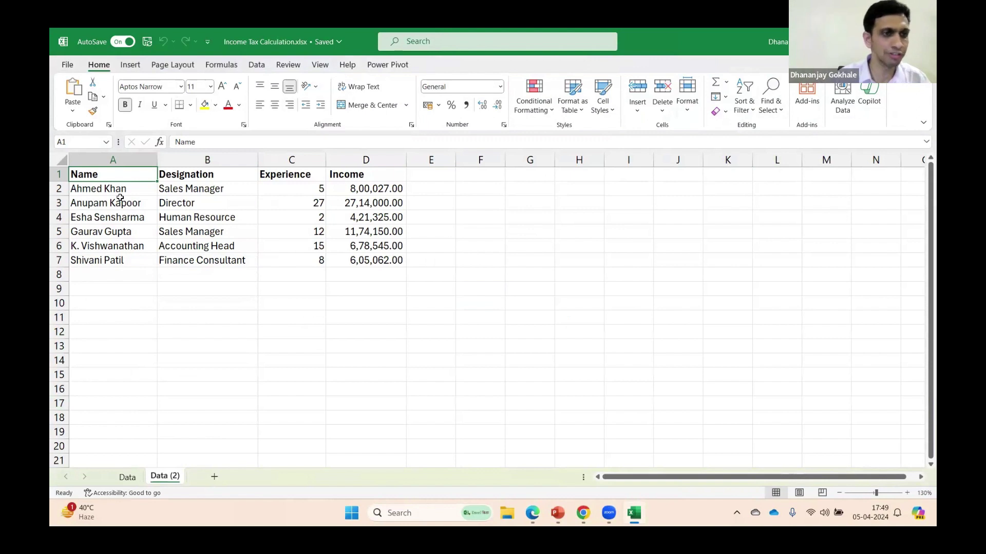
Step: Open Copilot beside Data (2), select an income cell and column I, then return to OneDrive
click(868, 99)
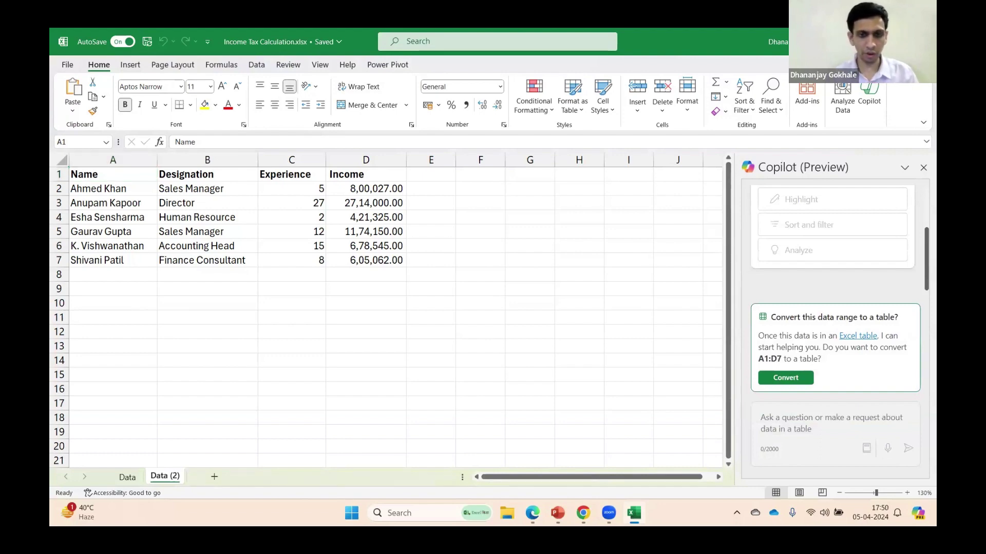
click(292, 260)
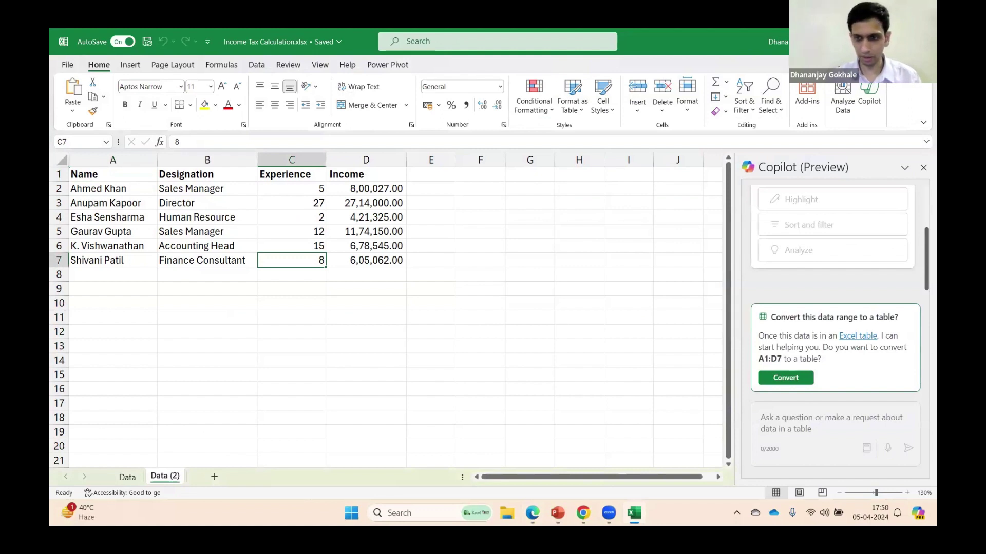
click(629, 160)
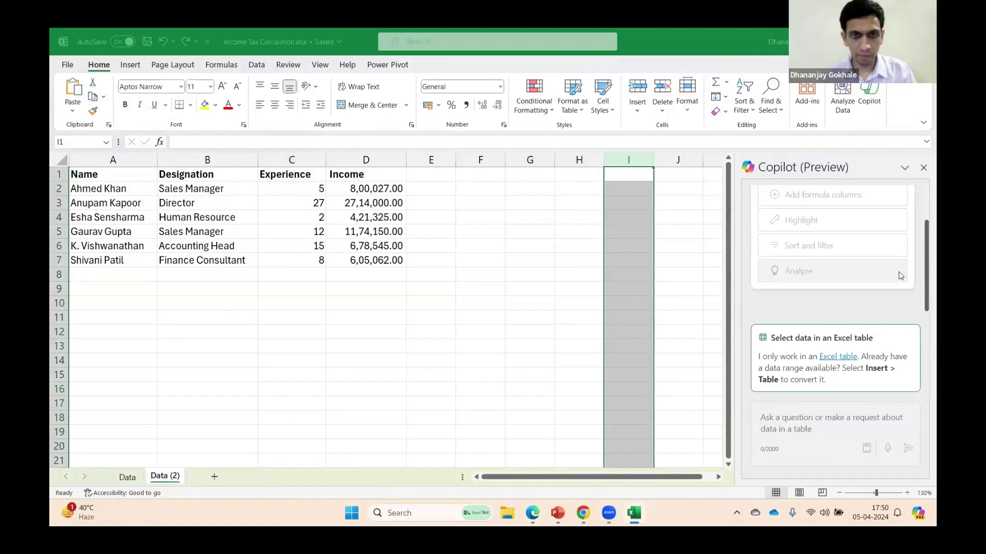
key(alt+Tab)
Step: Close the desktop Excel workbook
click(740, 383)
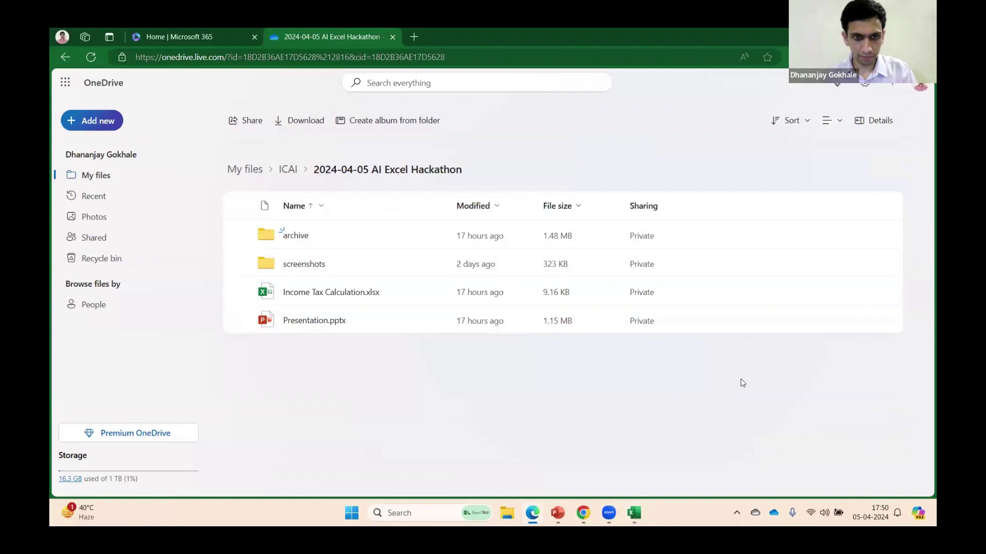
key(alt+Tab)
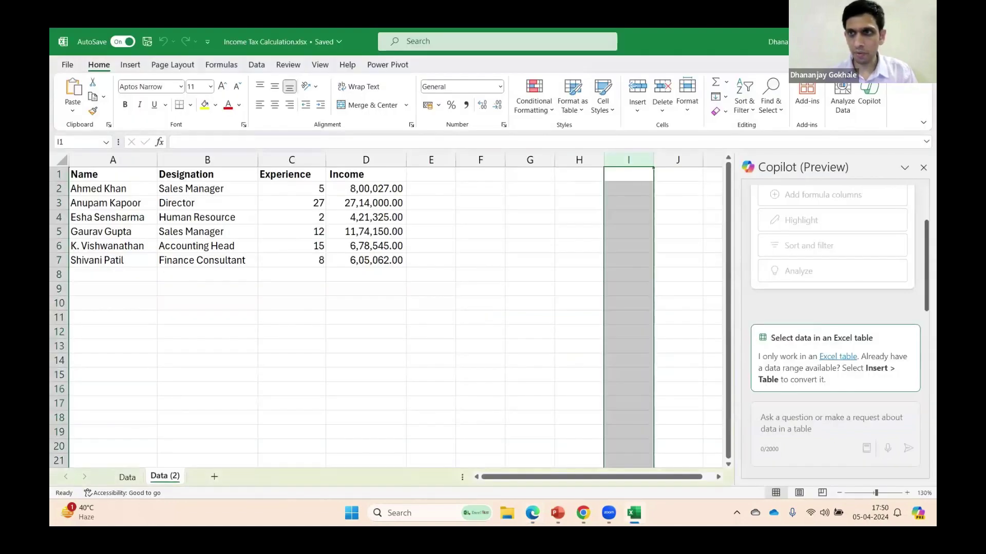
key(alt+F4)
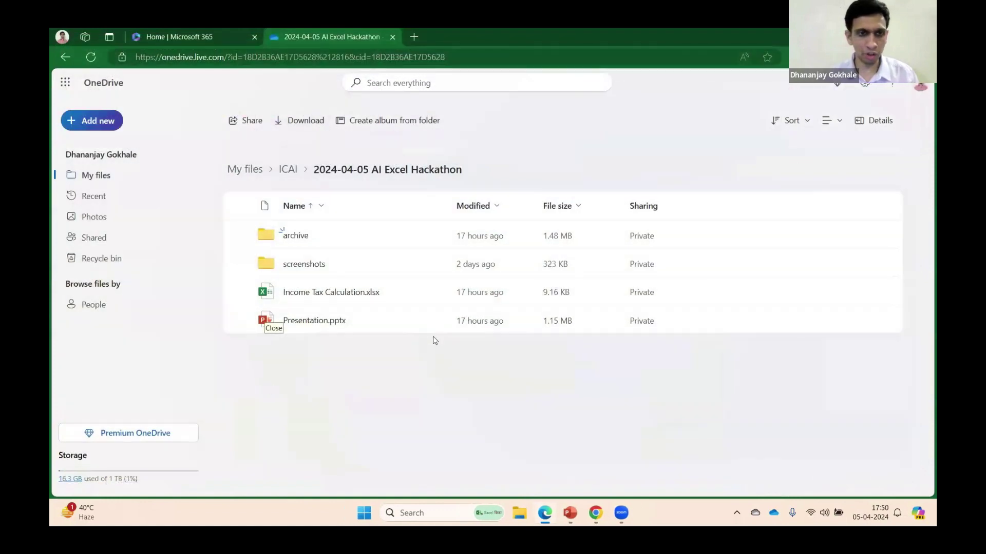
Step: Reopen Income Tax Calculation.xlsx from OneDrive in Excel for the web
click(421, 292)
mouse_move(537, 270)
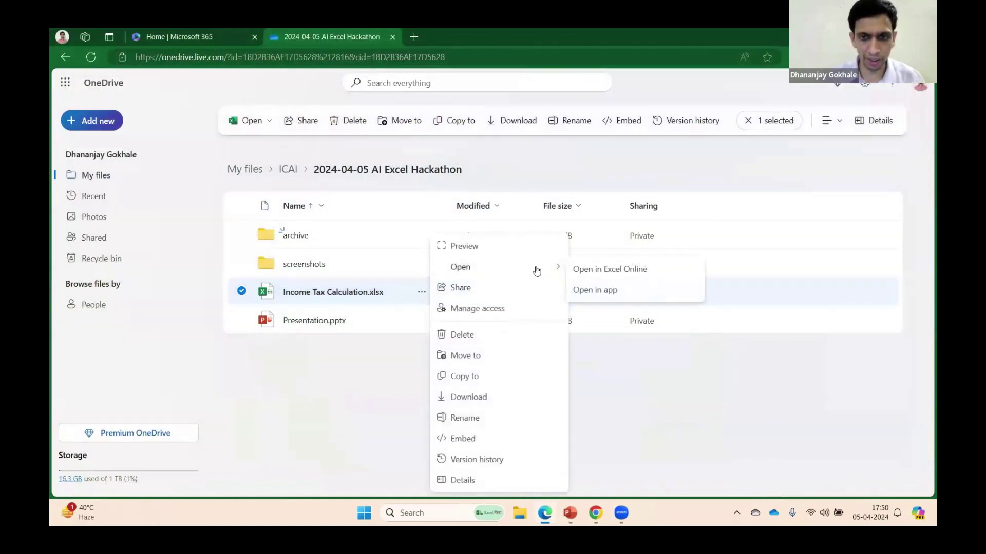
click(611, 270)
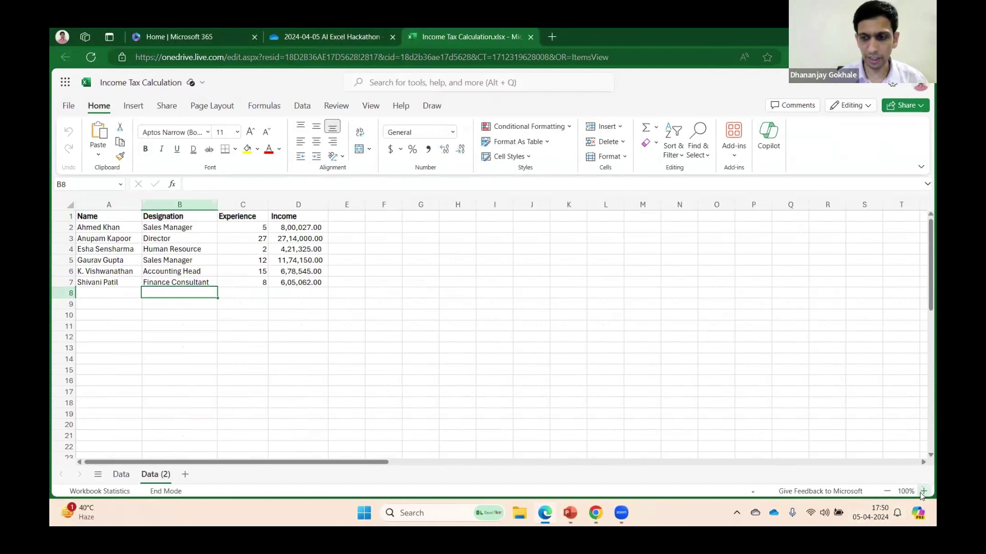
Step: Zoom to 130% and replace the names in A2:A7 with the numbers 1 to 6
click(922, 492)
click(923, 491)
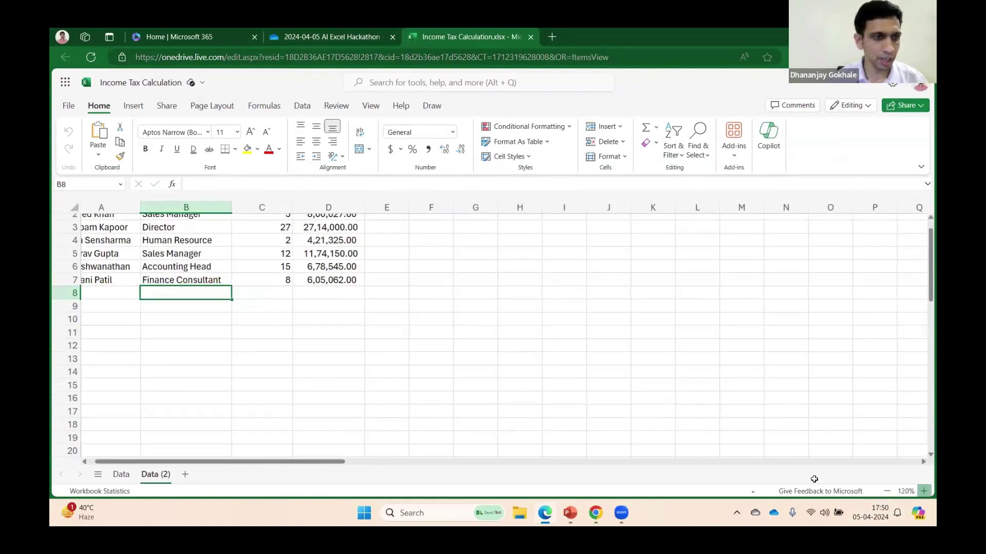
click(90, 239)
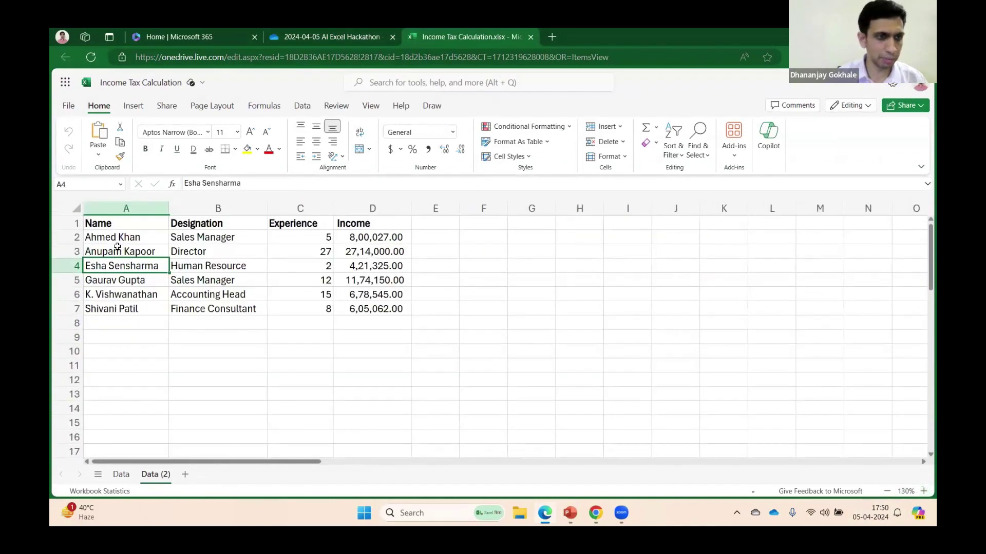
drag(125, 237, 116, 308)
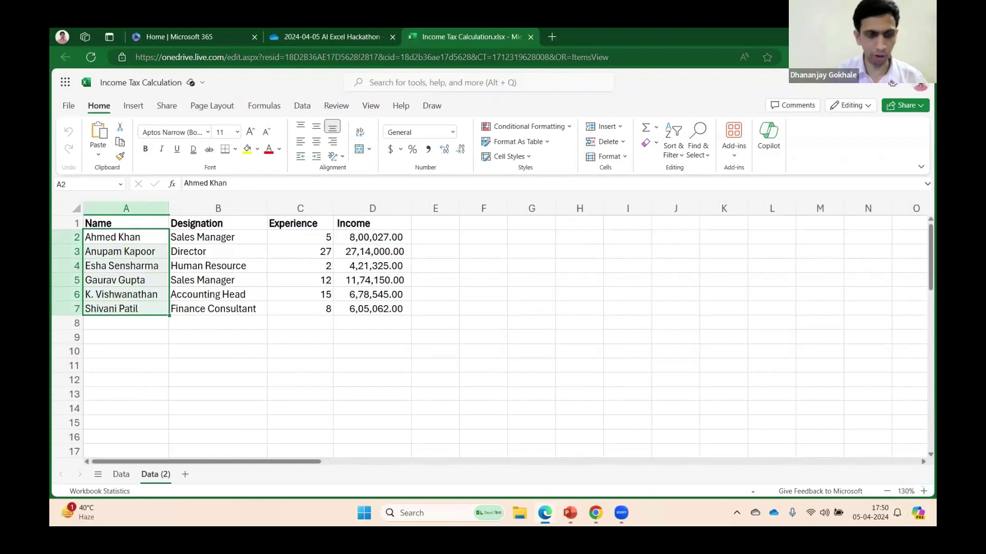
key(Delete)
text(1)
key(Return)
text(2)
key(Return)
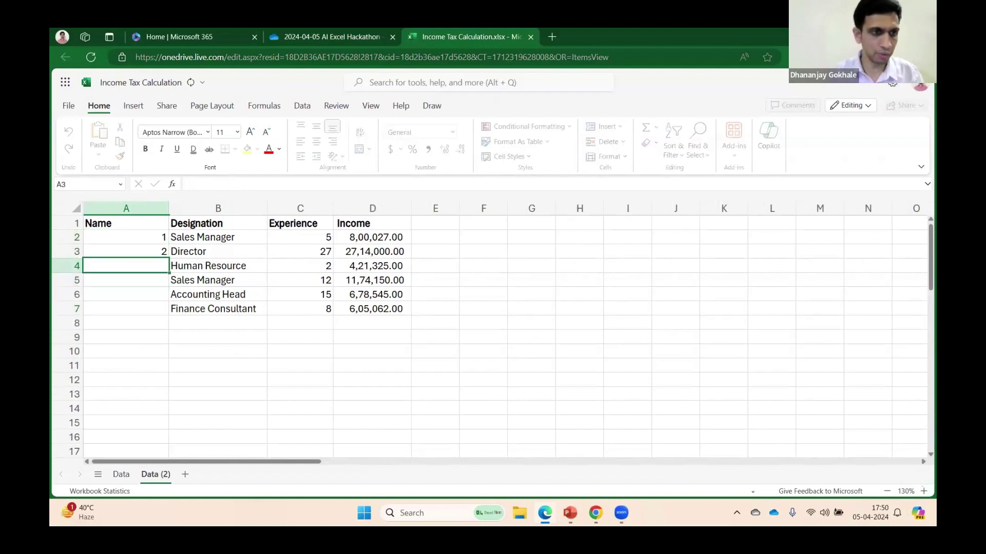
drag(149, 237, 154, 251)
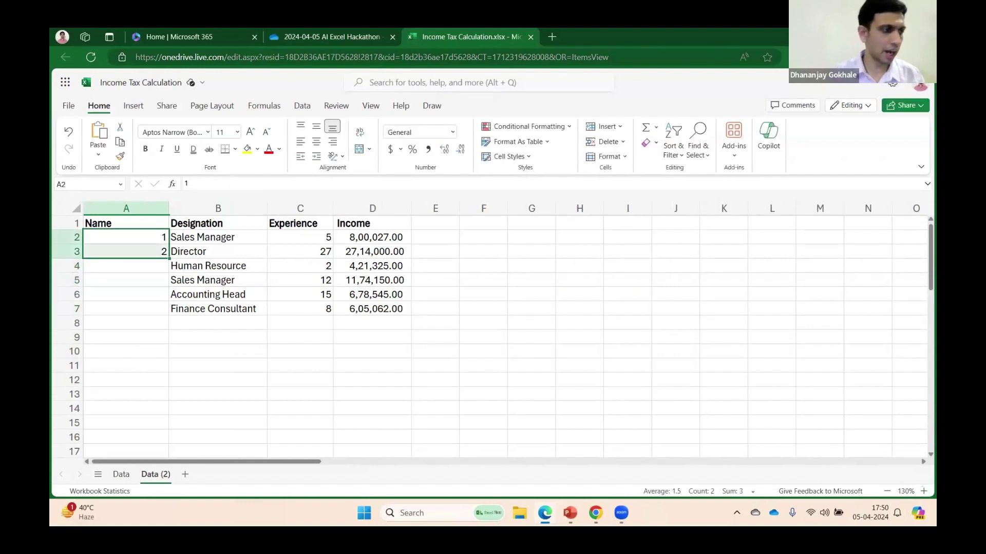
double_click(169, 258)
Step: Select A1:D7 and begin inserting it as a table
click(208, 294)
drag(103, 223, 352, 309)
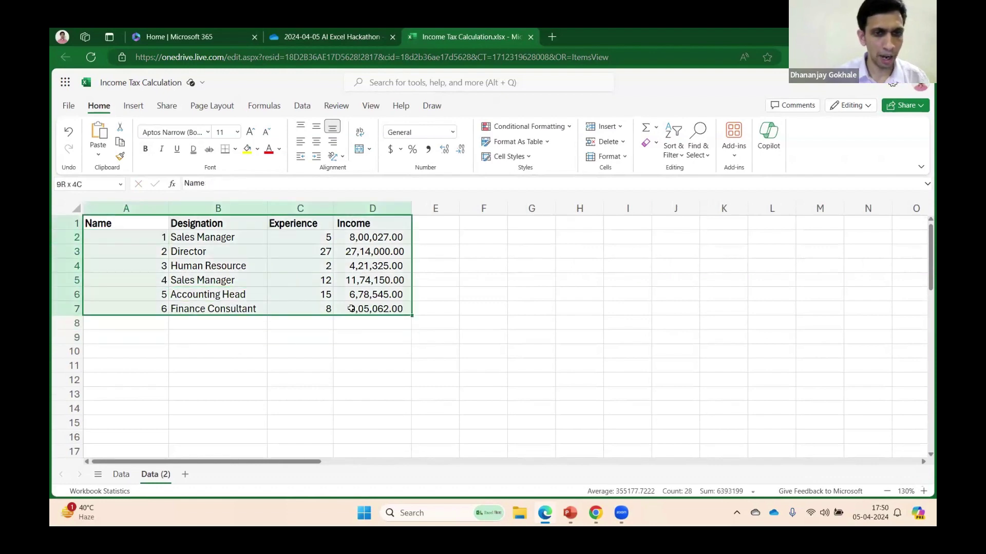
click(133, 108)
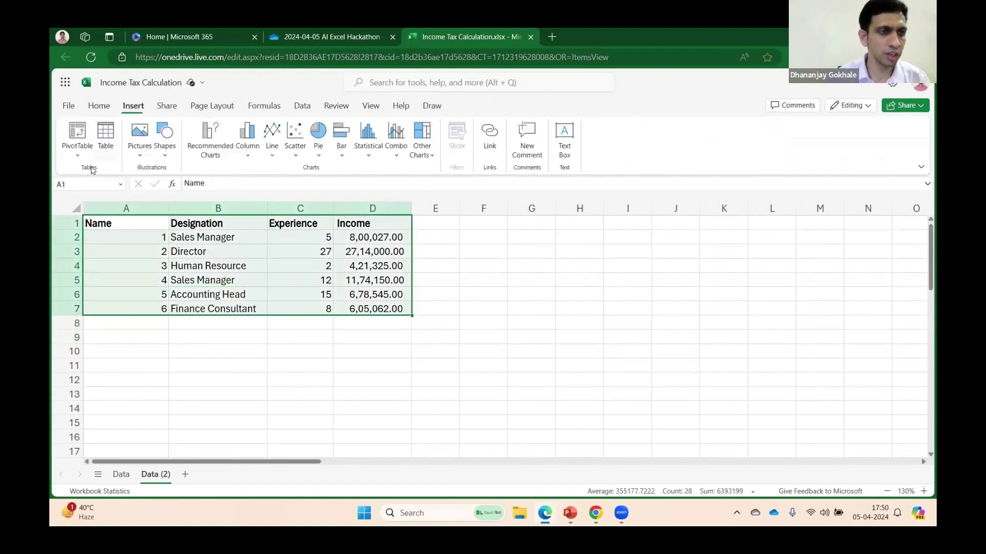
click(106, 149)
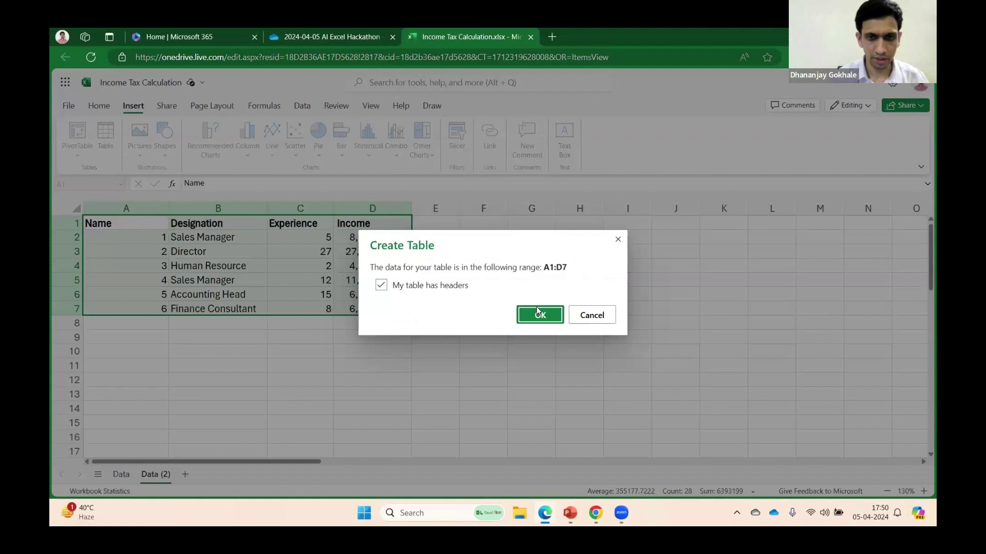
Step: Confirm A1:D7 as a table, then open Copilot and start a dictated prompt
click(538, 312)
click(374, 240)
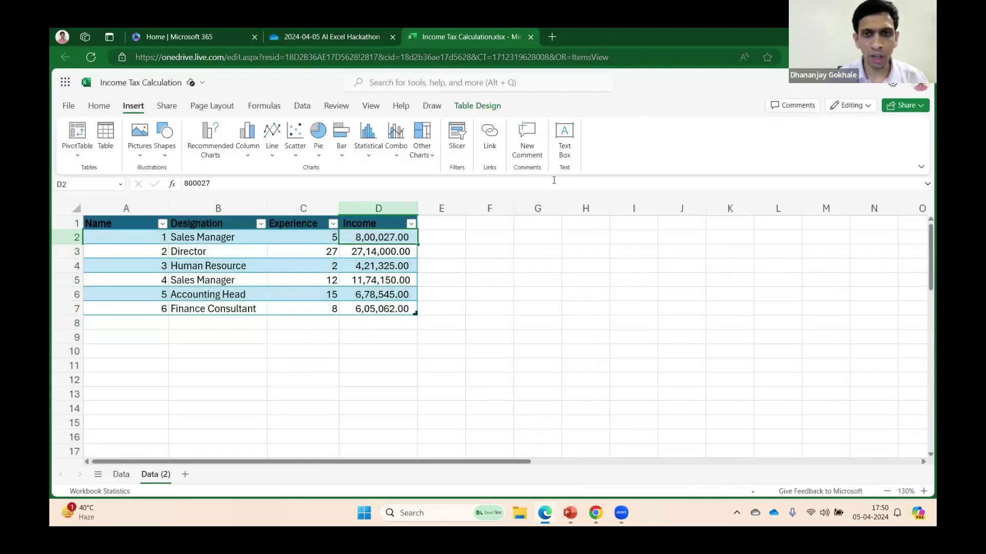
click(99, 106)
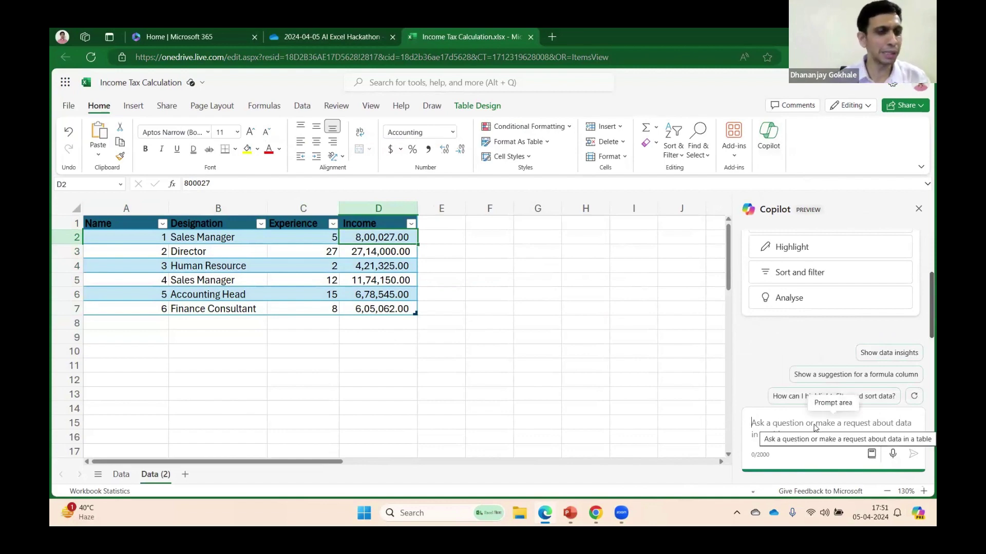
click(892, 456)
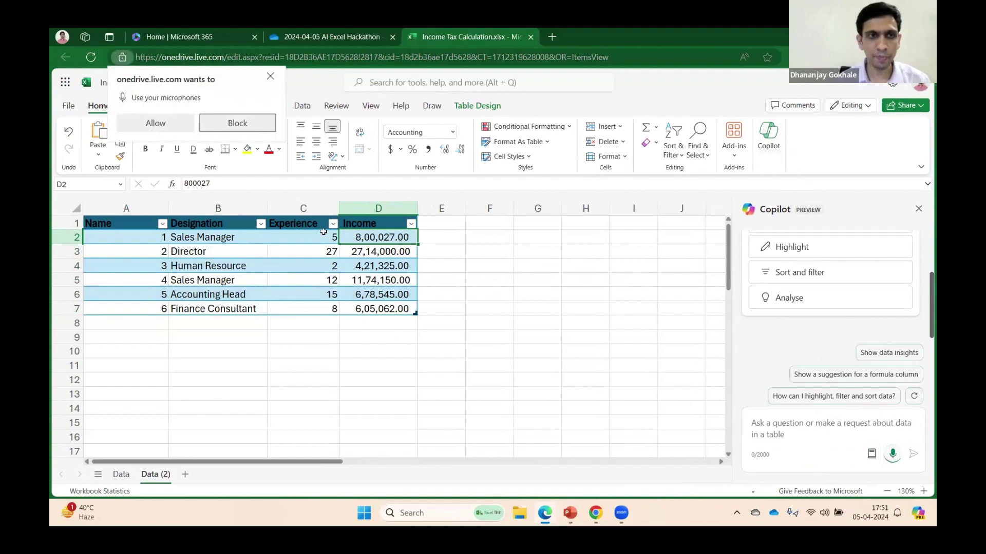
Step: Allow microphone access and send Copilot the dictated tax-by-slabs column request (10, 5, 2.5 lakh)
click(155, 125)
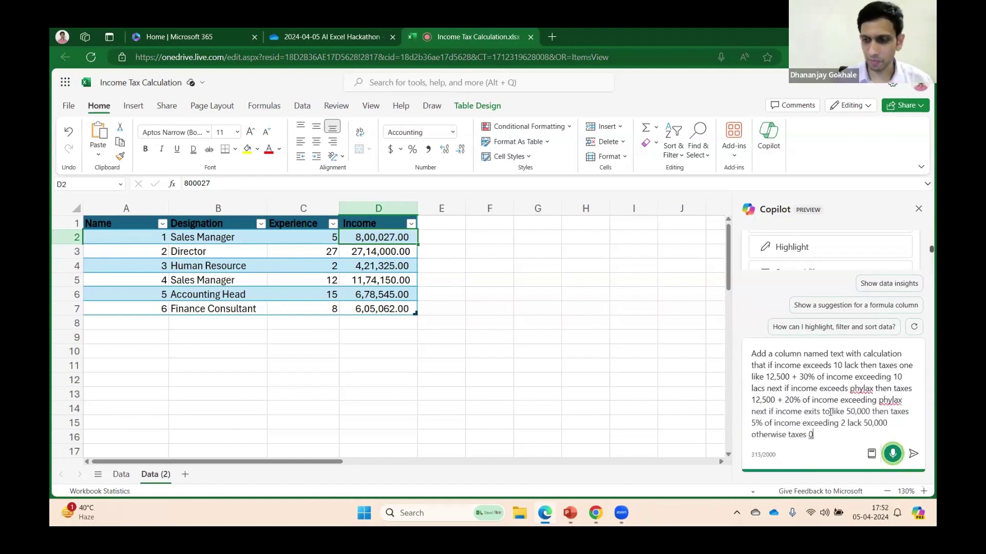
click(913, 454)
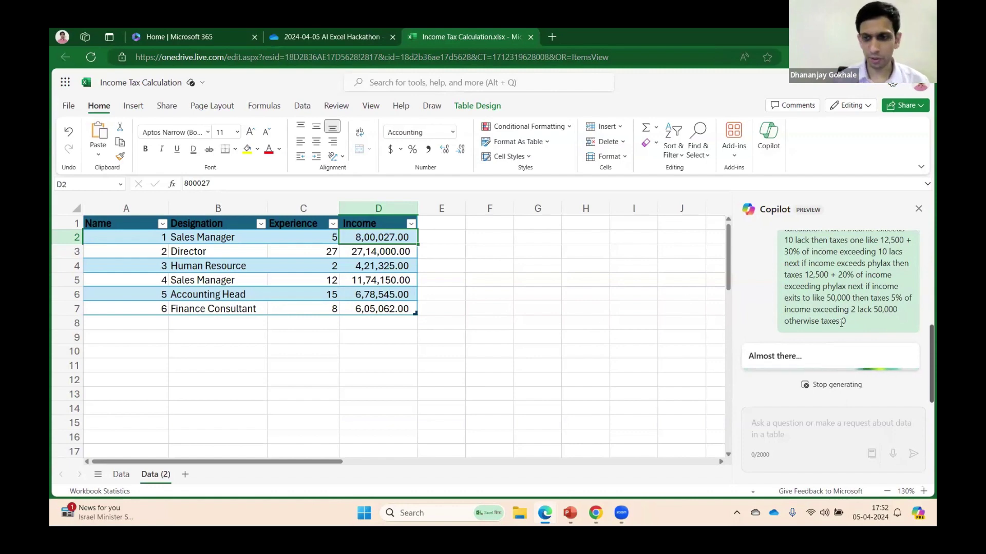
Step: Scroll through Copilot's reply to review its nested IF Taxes formula on Income
scroll(853, 324, up, 3)
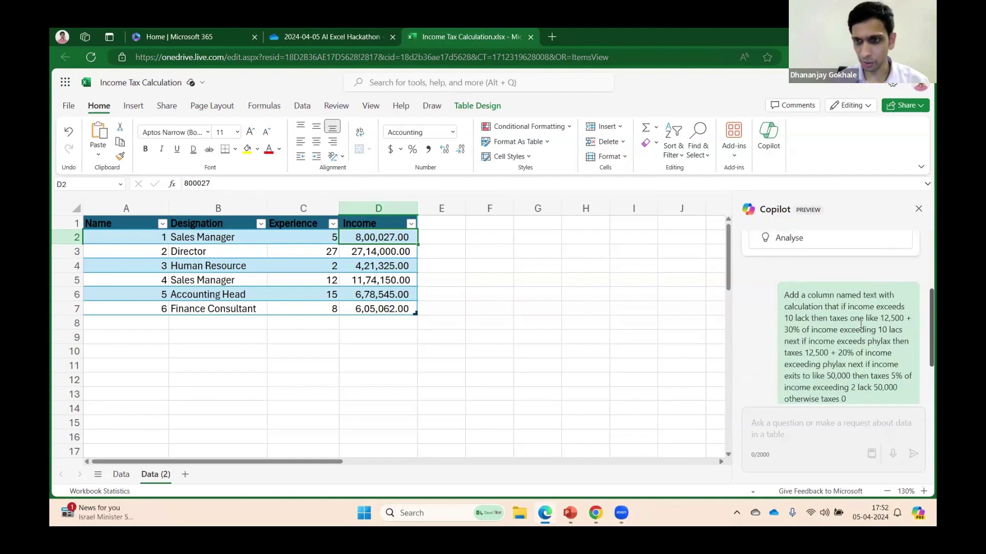
scroll(860, 324, down, 1)
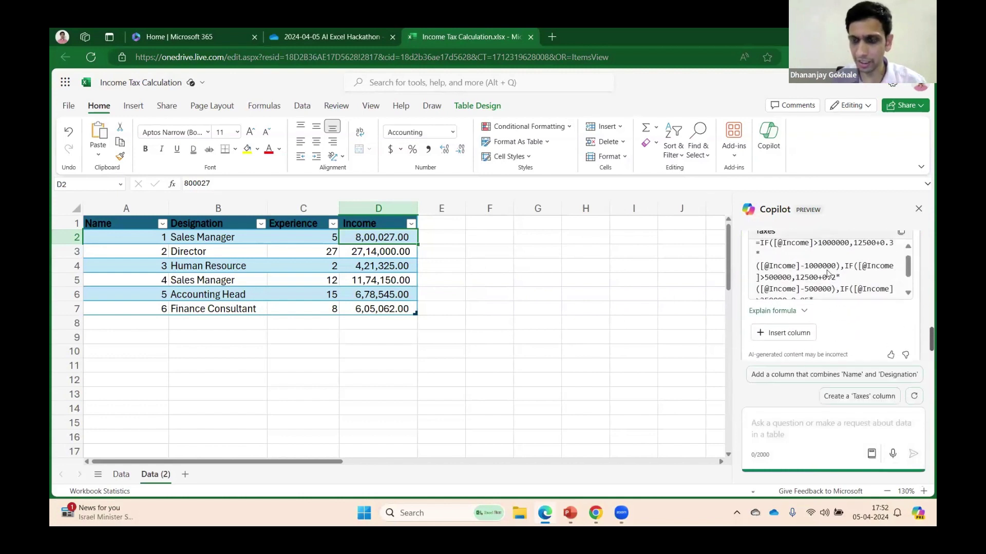
scroll(820, 263, up, 1)
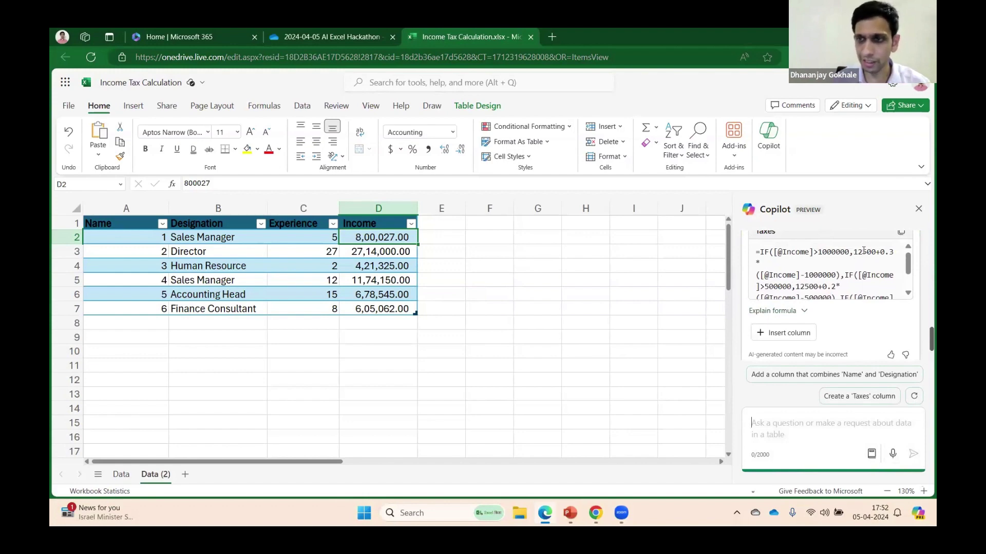
scroll(861, 252, down, 1)
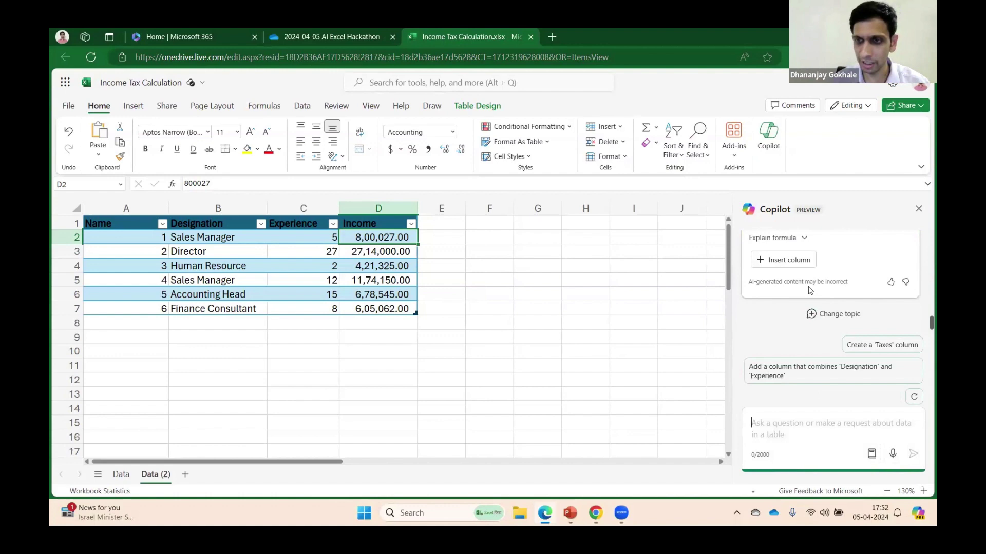
Step: Insert the Taxes column and fix E2's formula so the top slab adds 112500, not 12500
click(780, 305)
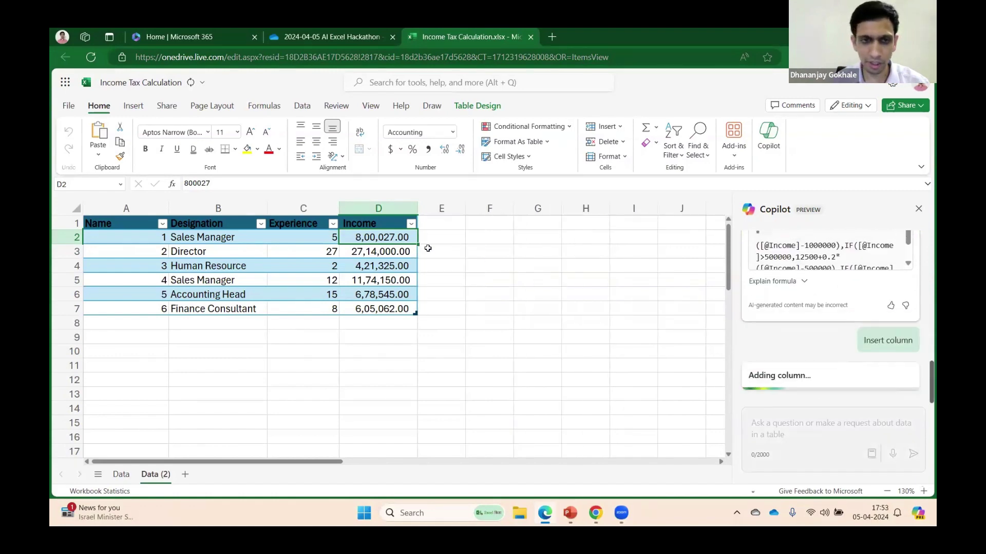
click(441, 236)
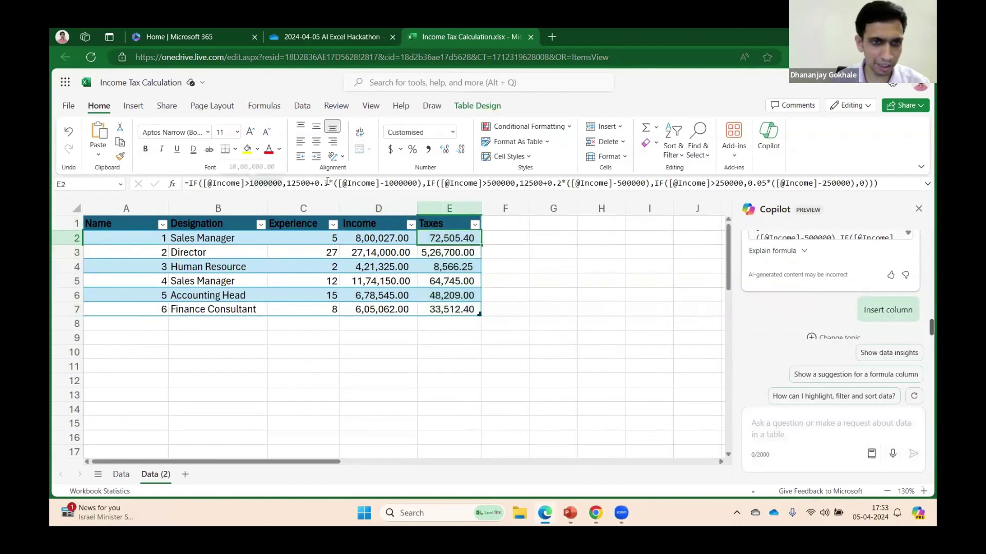
click(289, 183)
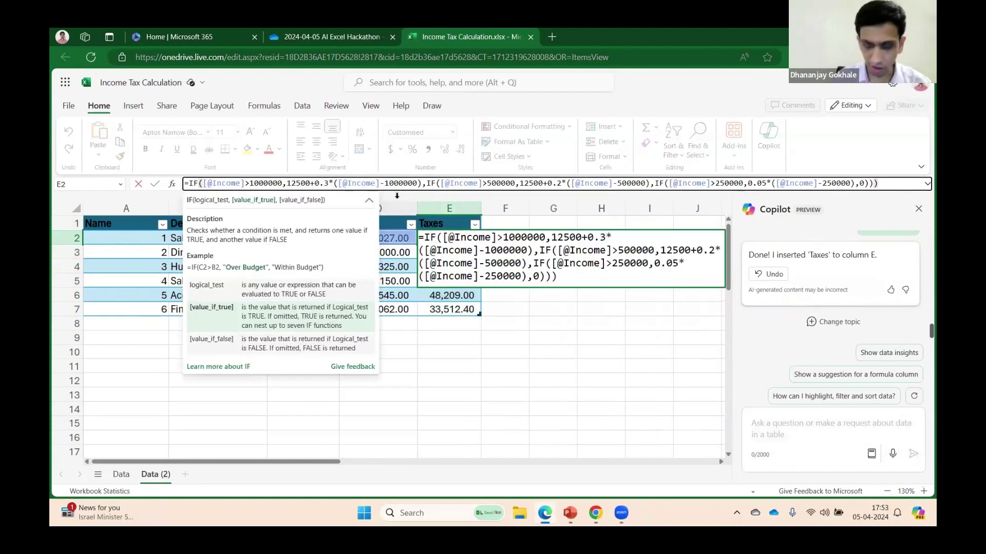
text(1)
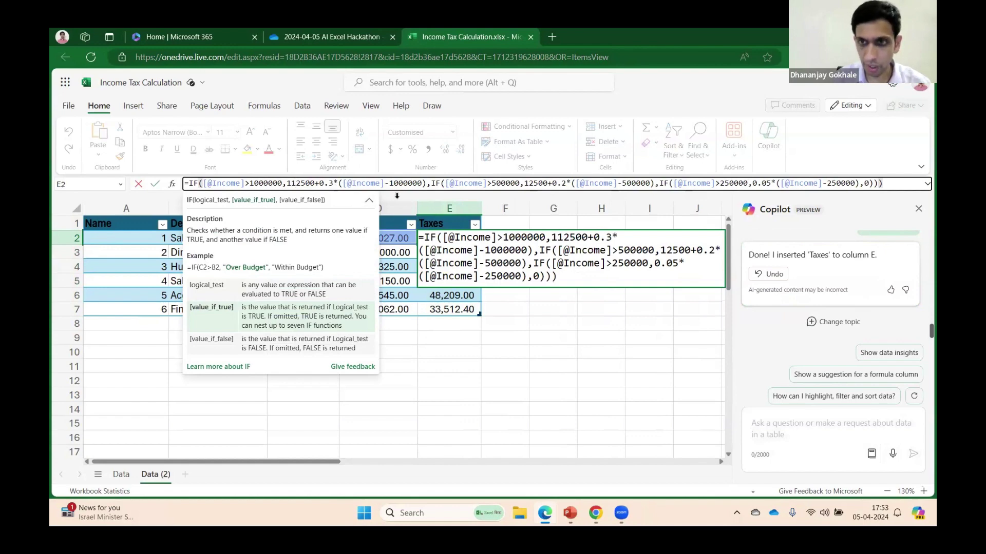
key(Return)
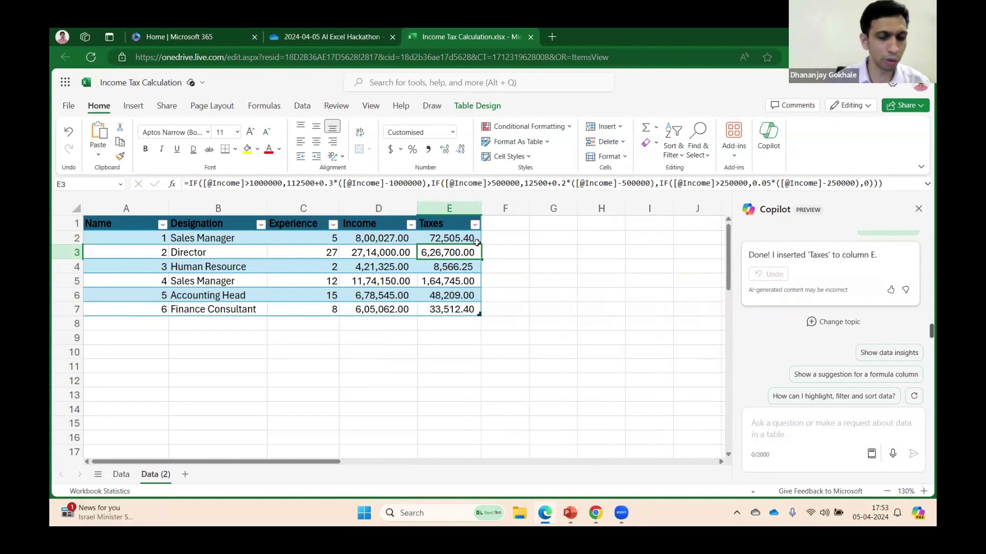
click(466, 239)
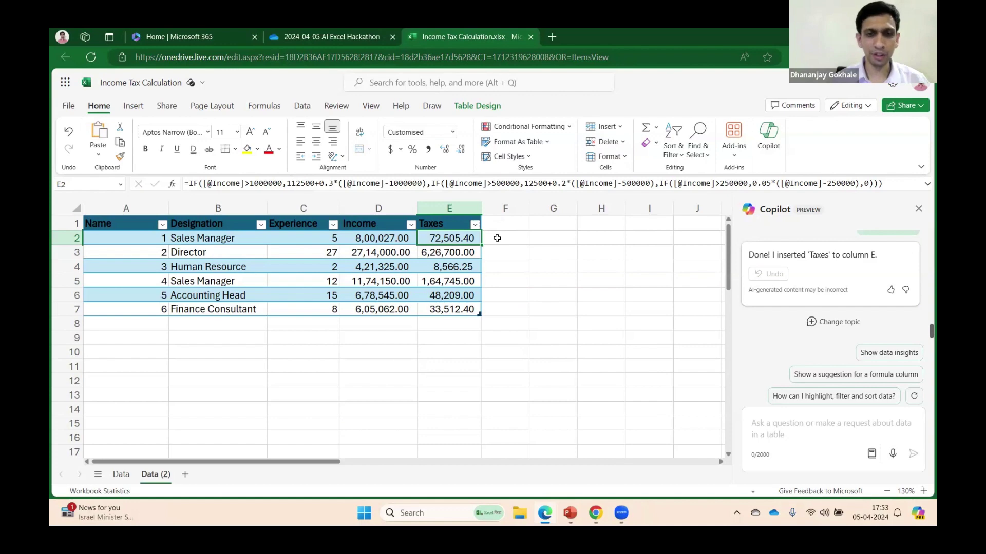
click(451, 253)
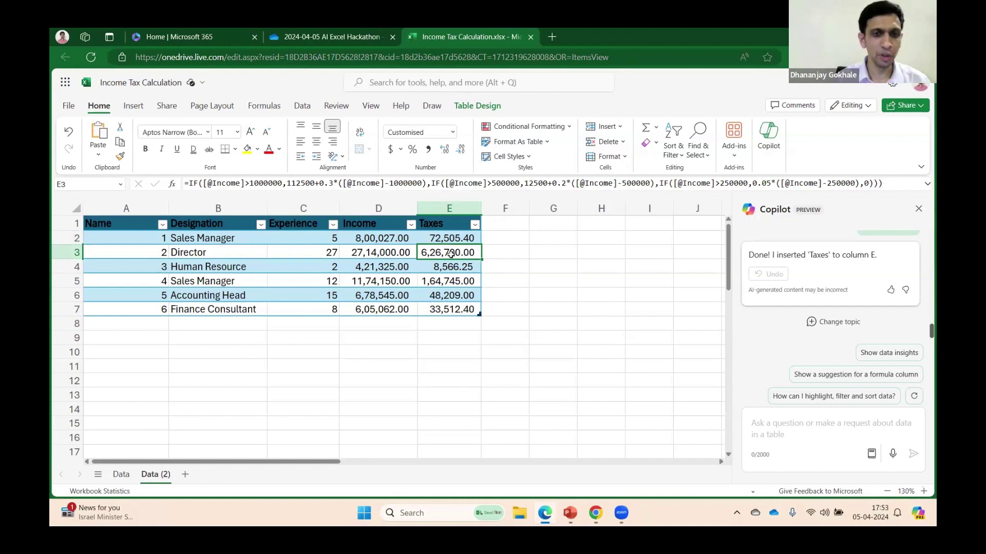
click(511, 223)
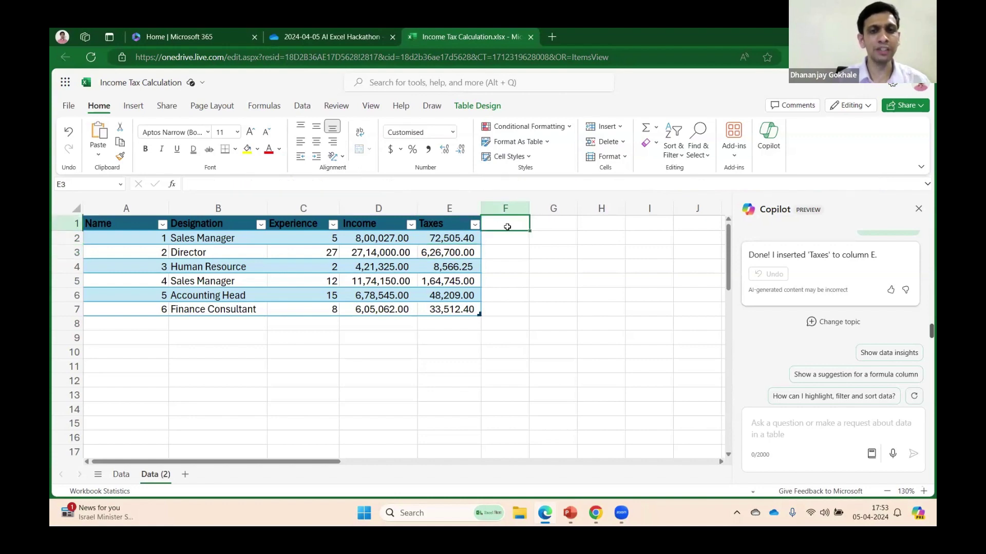
click(464, 242)
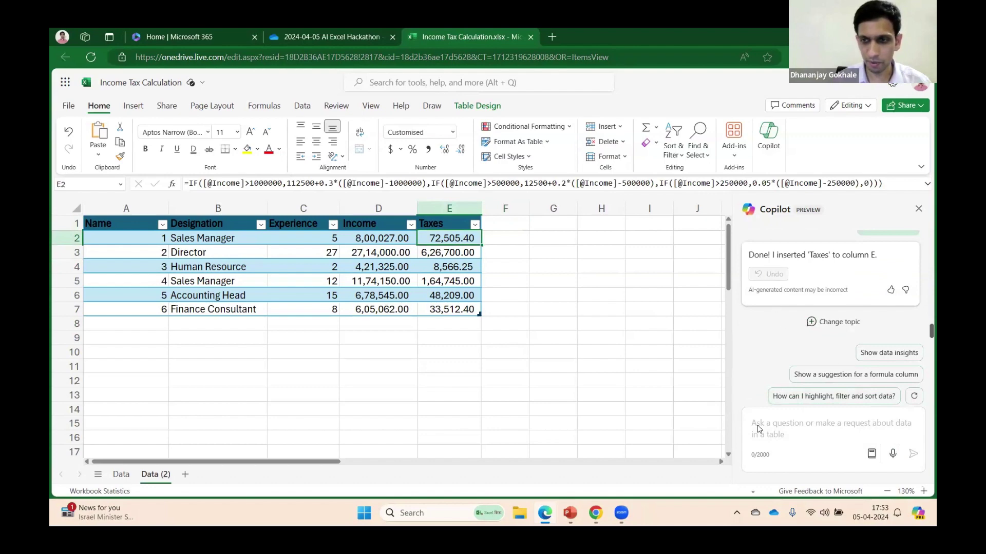
click(891, 454)
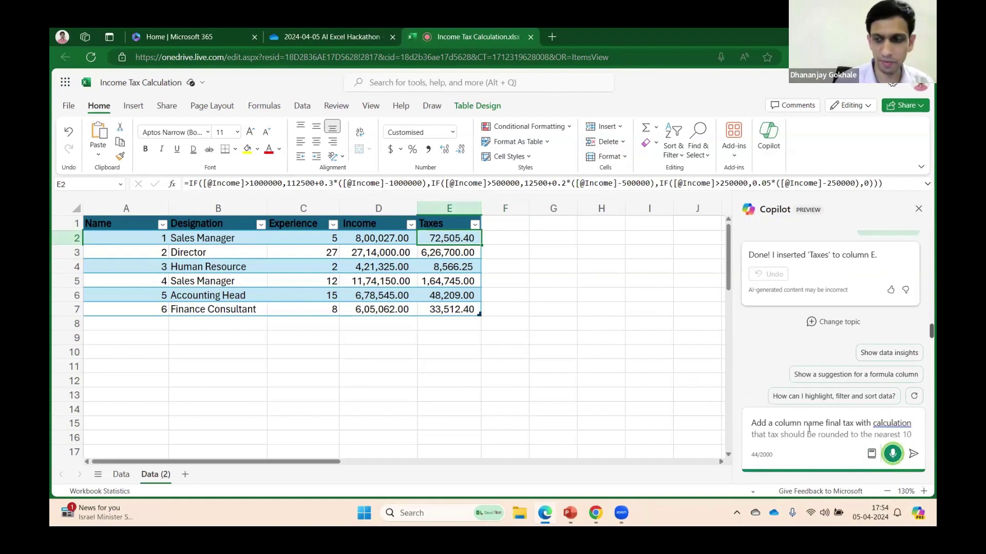
click(913, 455)
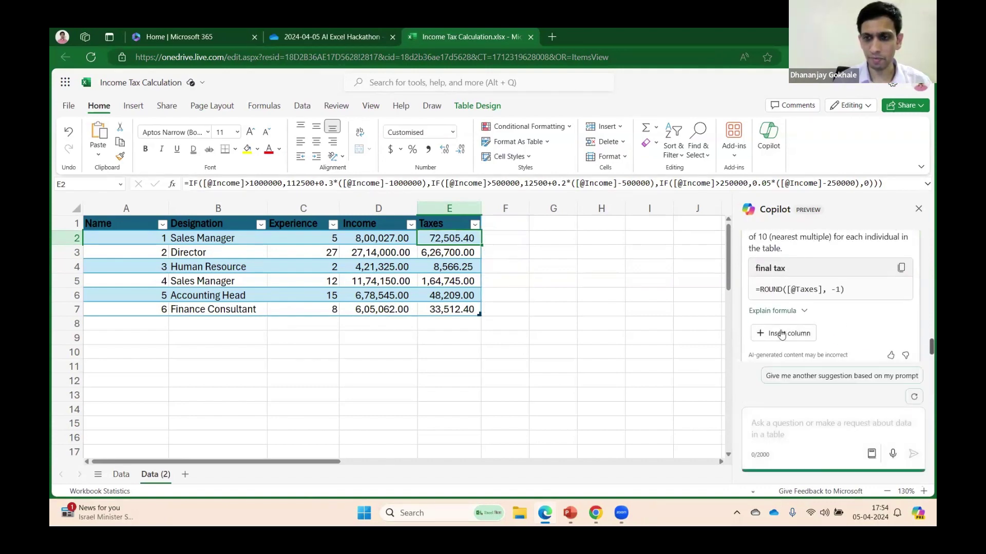
click(781, 334)
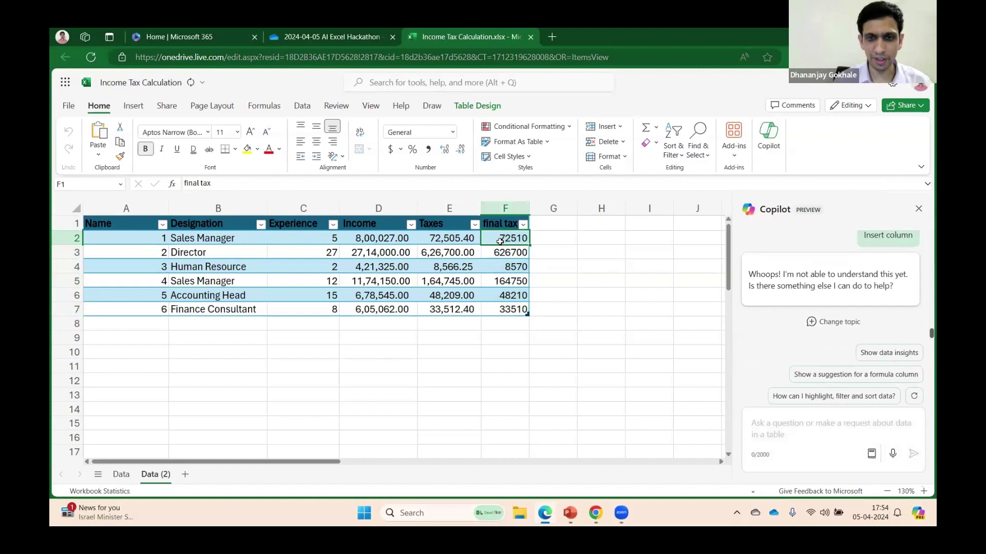
click(500, 241)
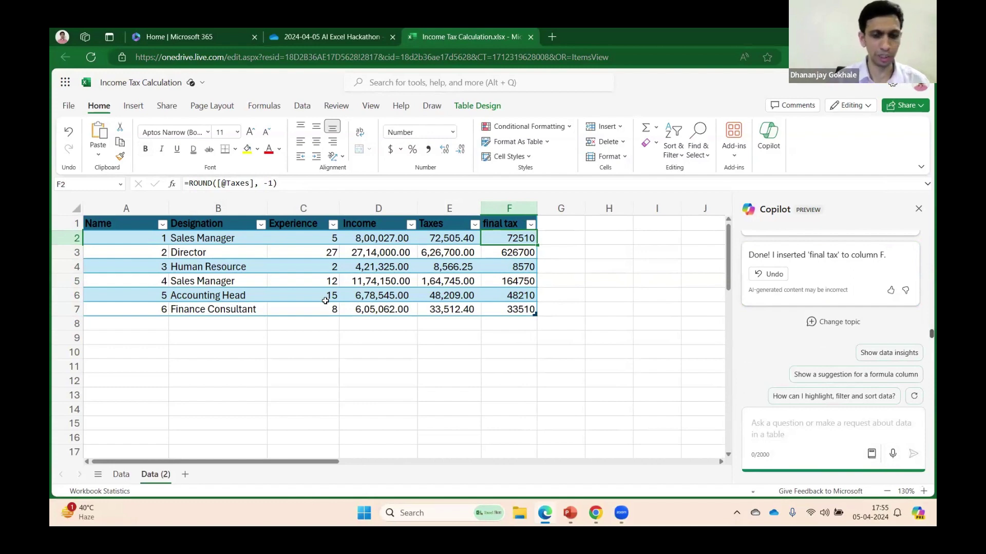
Step: Review the Director's Taxes value in E3: 6,26,700.00 on an income of 27,14,000.00
mouse_move(579, 520)
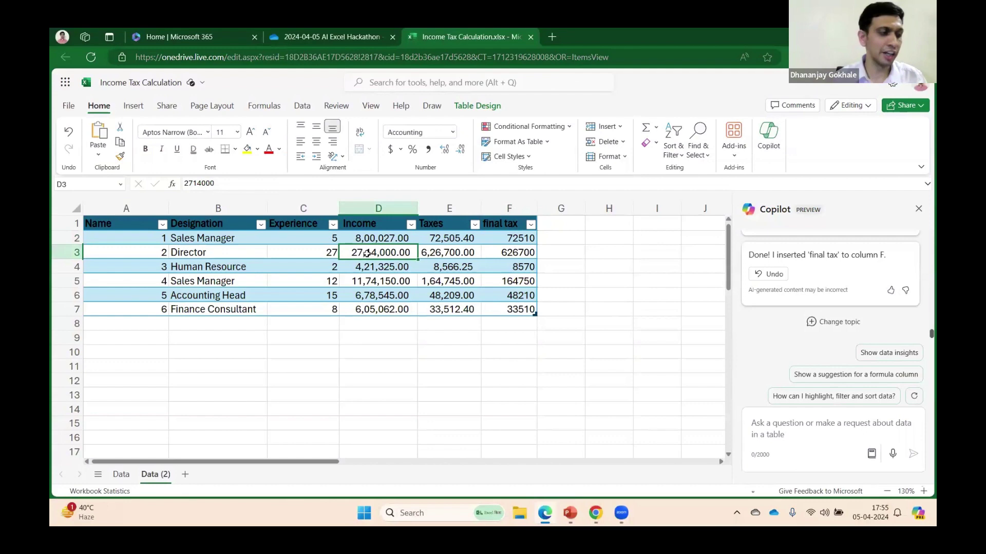
click(434, 255)
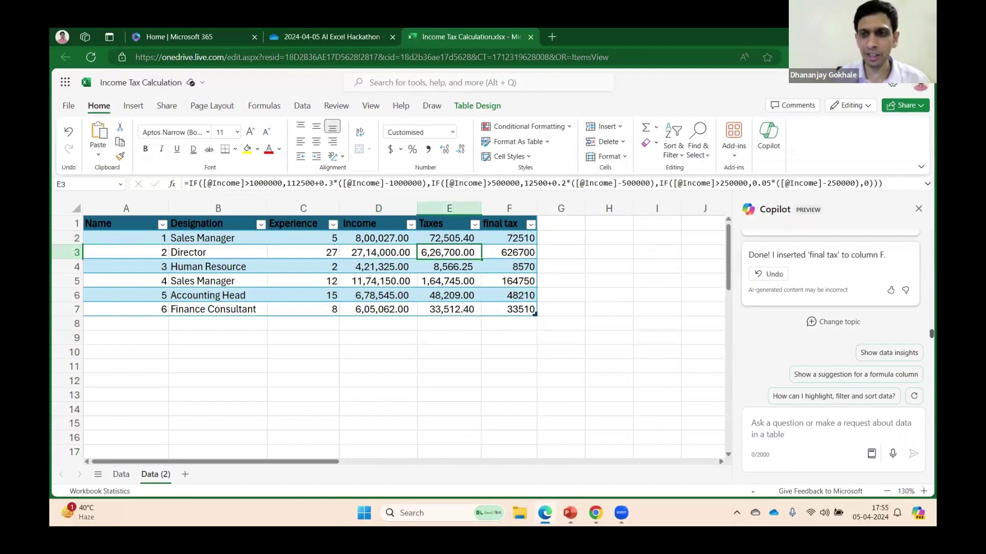